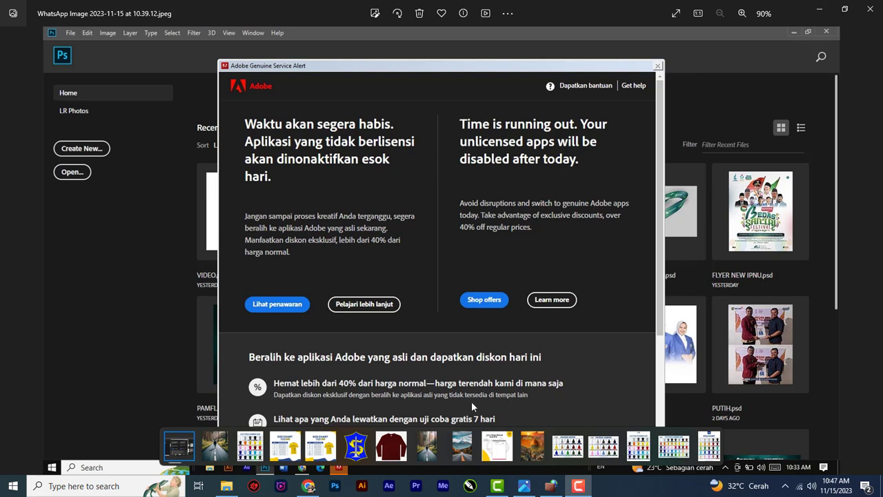
- Minimize the Photos viewer showing the Adobe Genuine Service Alert screenshot
left_click(824, 12)
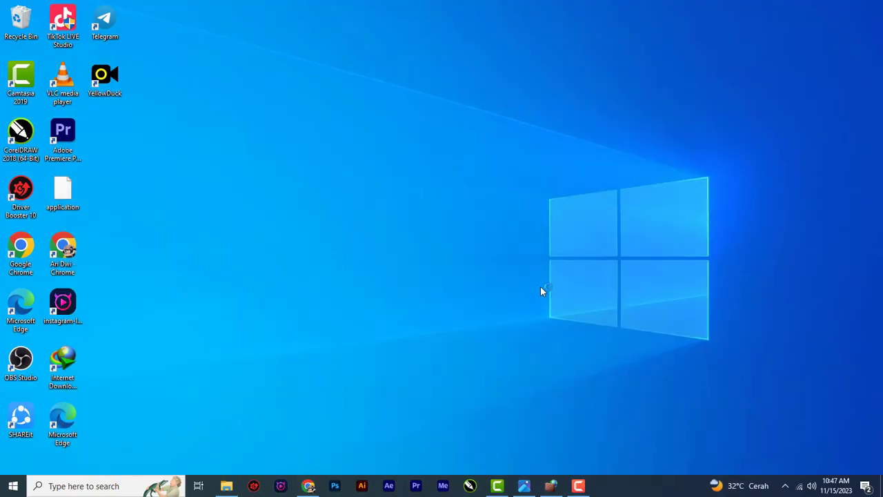
mouse_move(800, 485)
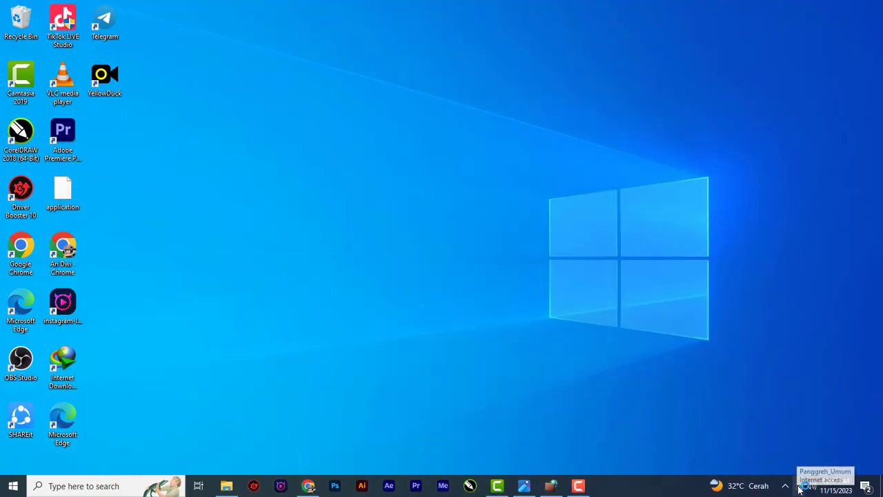
- Restore the firewall console from the taskbar, then close it so Photoshop can start
left_click(550, 485)
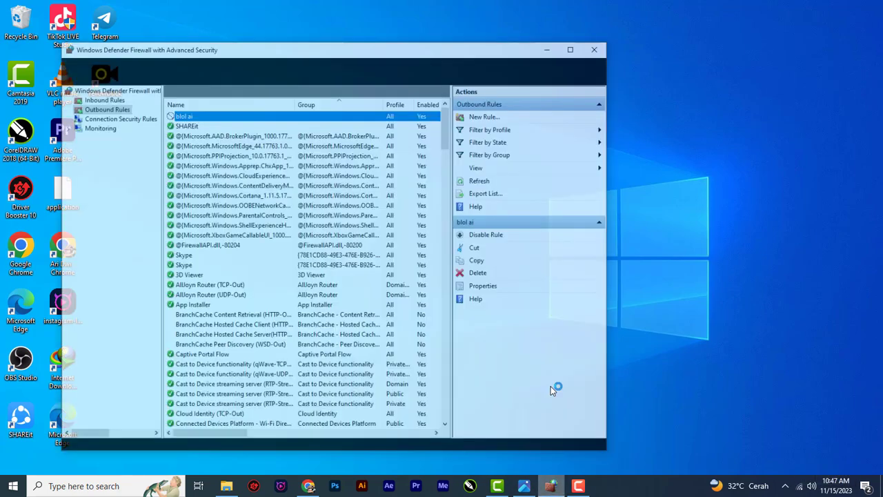
left_click(590, 18)
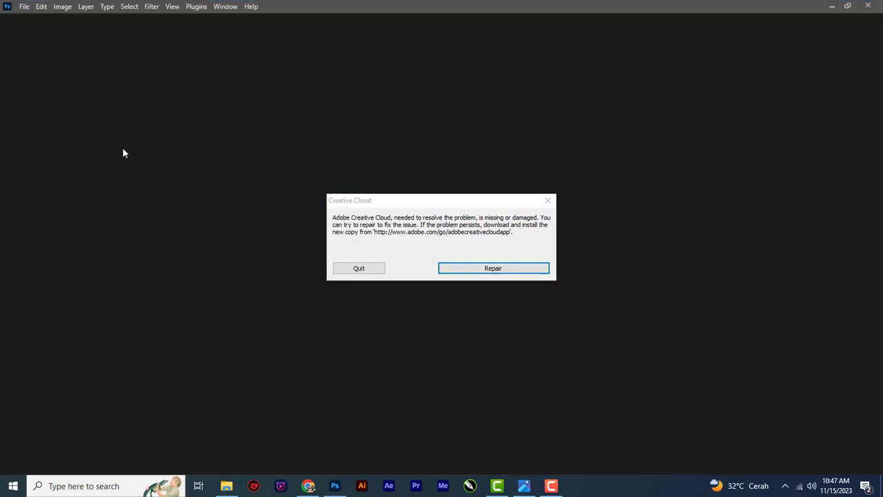
- Quit the Creative Cloud error and create a blank A4 document (21 × 29.7 cm, 300 ppi)
left_click(370, 270)
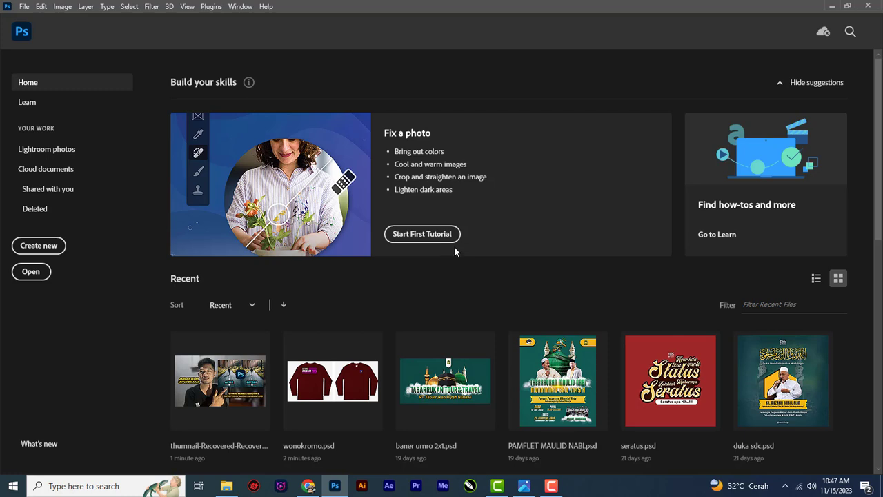
left_click(49, 244)
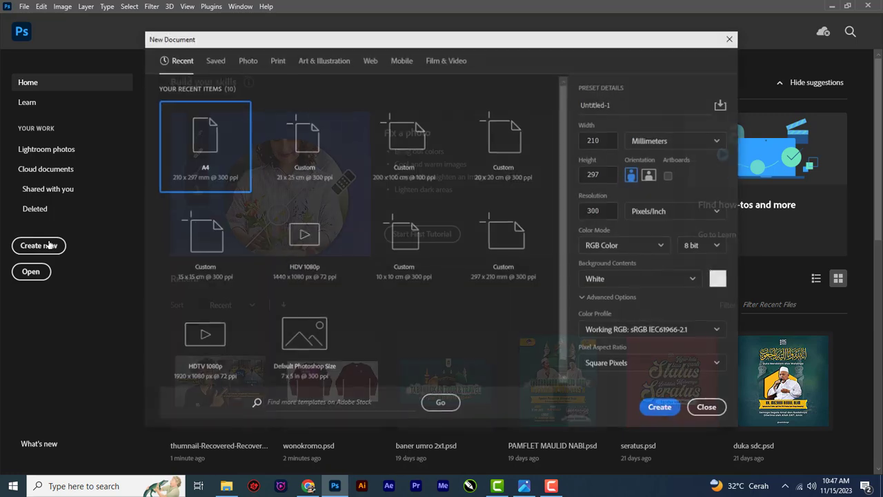
left_click(661, 408)
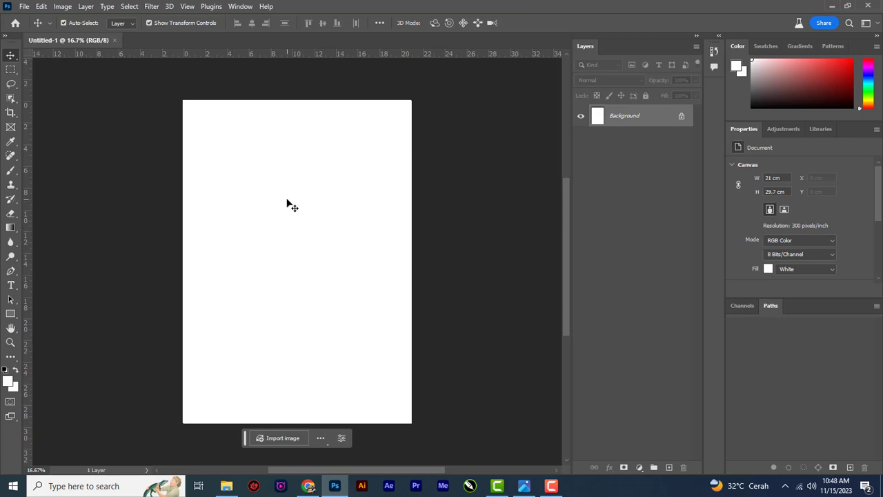
- Draw two overlapping rectangles near the canvas centre with the Rectangle tool
left_click(10, 313)
left_click_drag(276, 186, 339, 281)
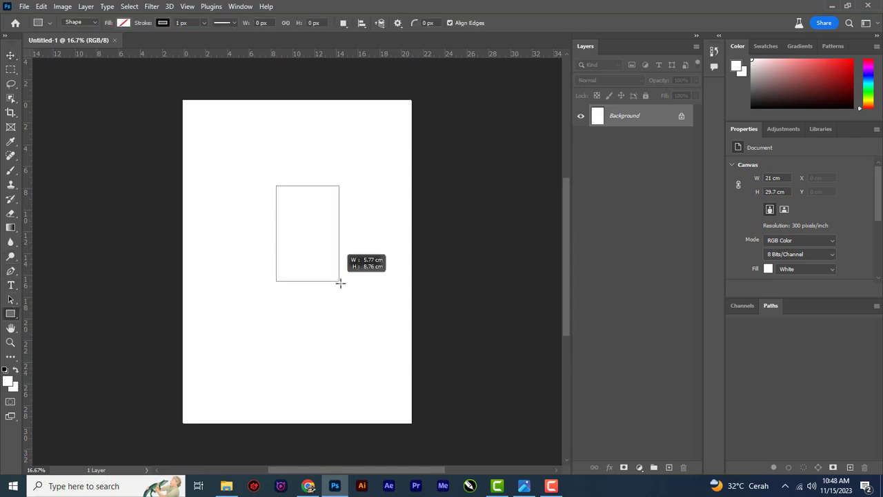
left_click_drag(231, 146, 319, 248)
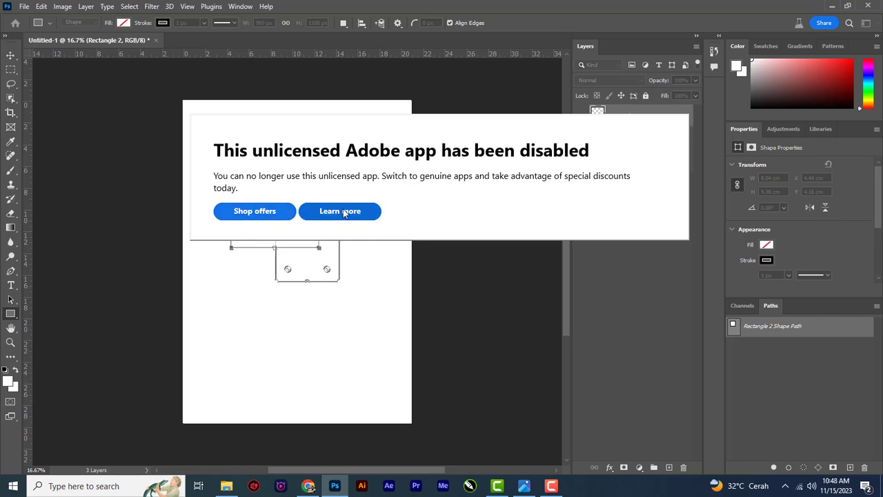
- View Adobe's unlicensed-app page in Chrome, then quit Photoshop without saving Untitled-1
left_click(322, 212)
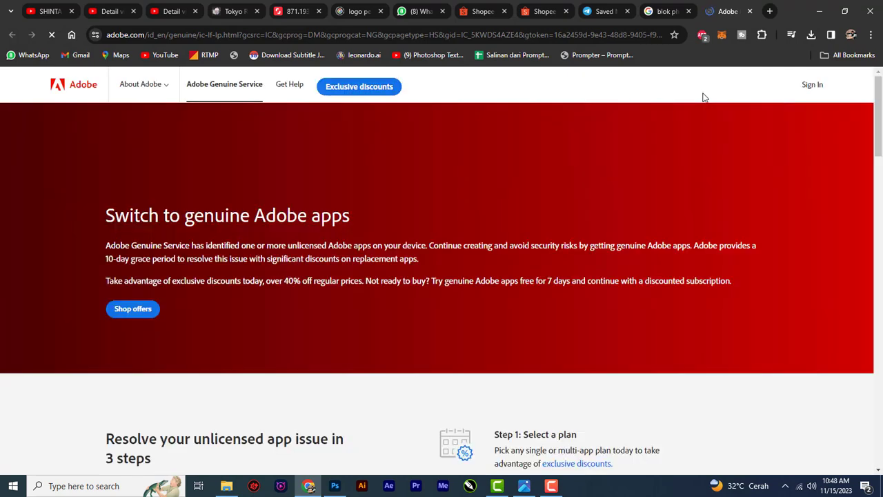
left_click(821, 11)
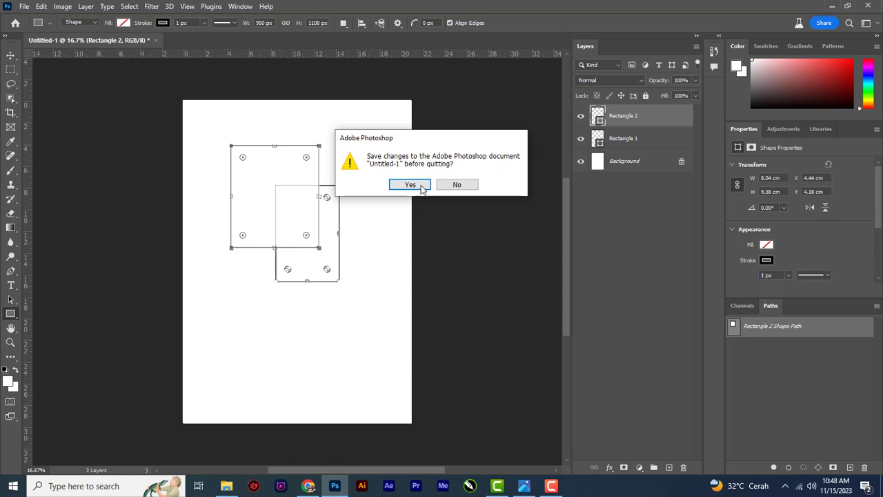
left_click(463, 188)
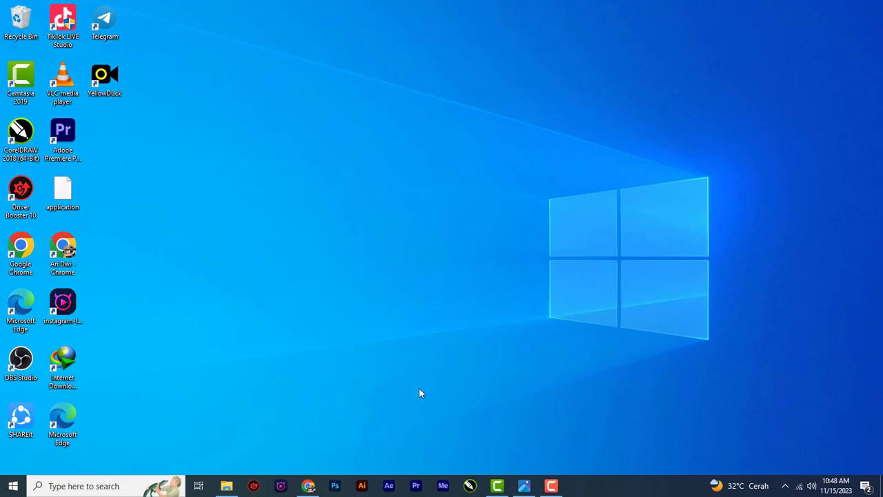
- Open Control Panel and reach Windows Defender Firewall's Advanced settings via System and Security
left_click(76, 485)
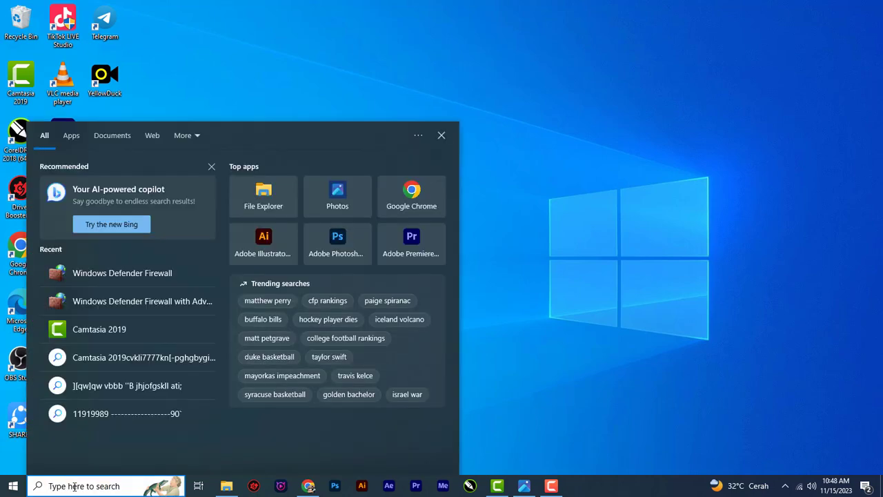
type("co")
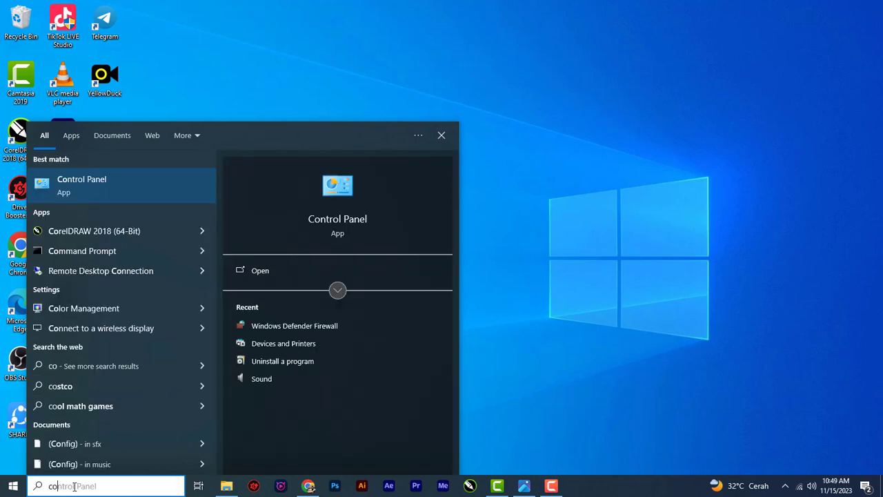
left_click(86, 177)
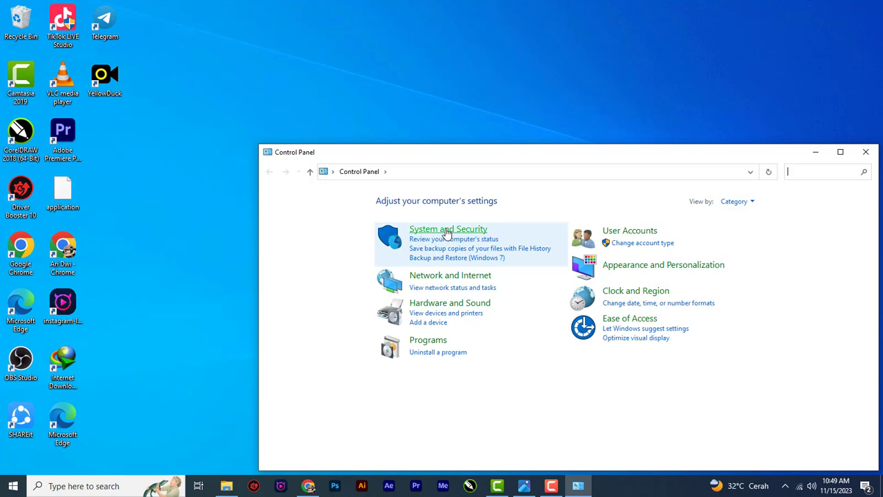
left_click(449, 230)
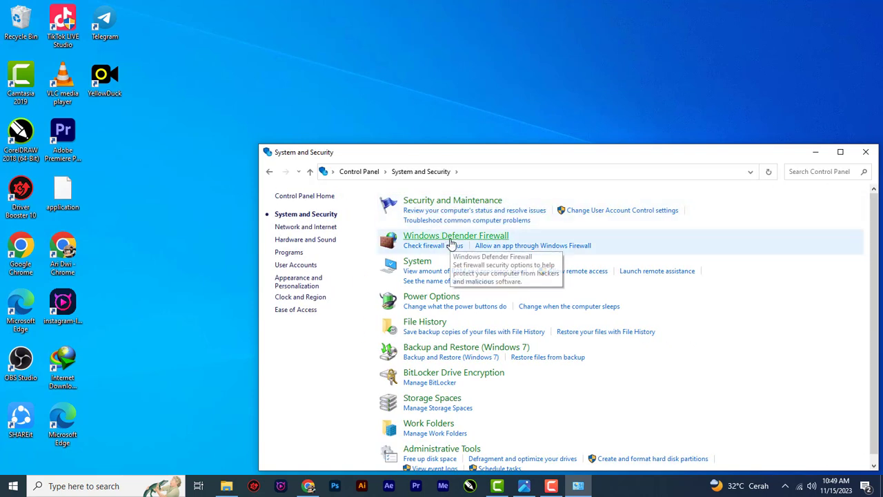
left_click(450, 242)
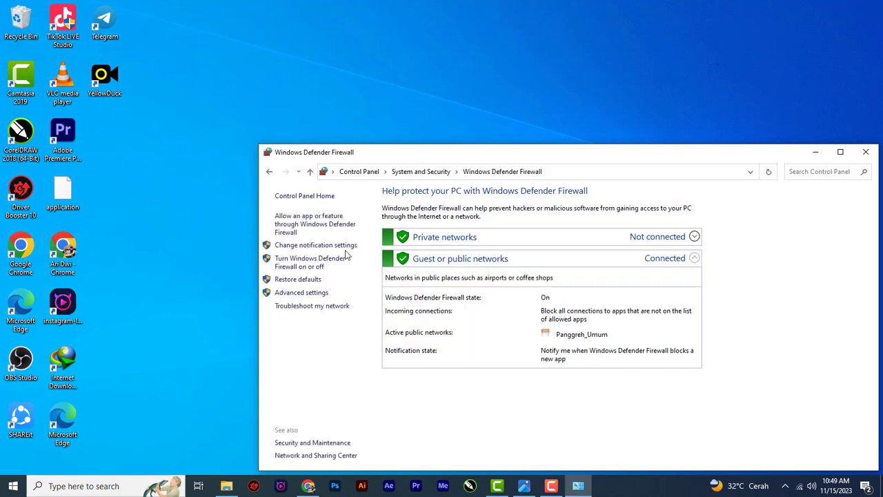
left_click(301, 294)
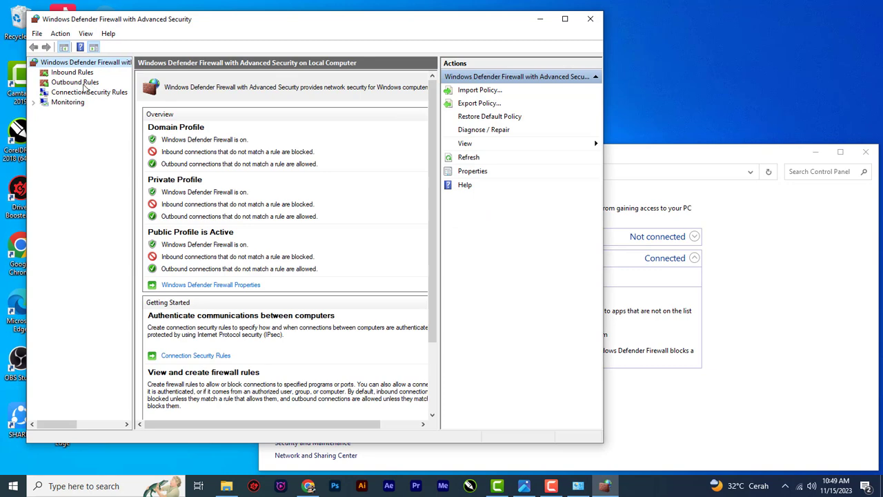
- Select Outbound Rules and start a new outbound rule with Program as the rule type
left_click(80, 88)
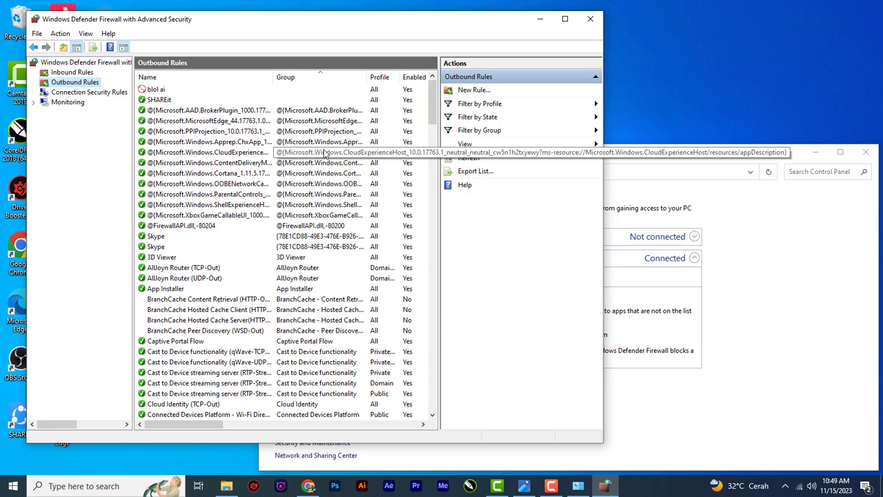
left_click(474, 91)
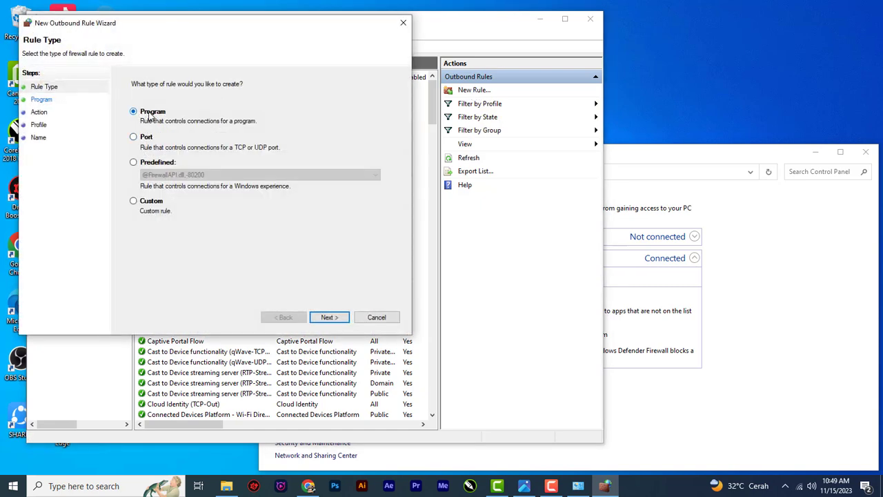
- Continue with a program-based rule and browse for the program file on the C: drive
left_click(329, 317)
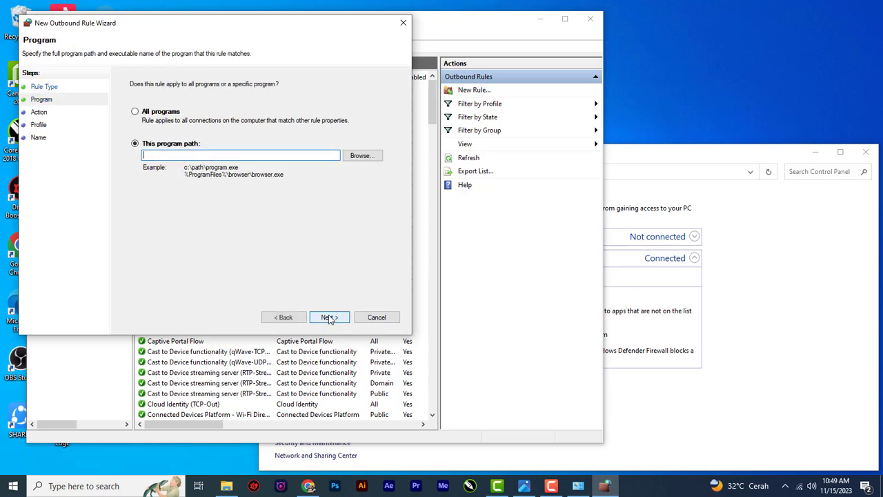
left_click(360, 156)
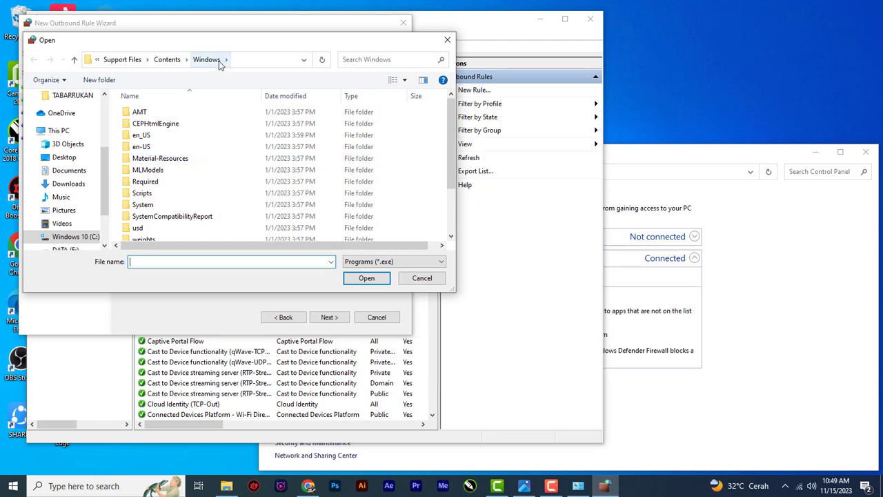
scroll(164, 174, "down", 2)
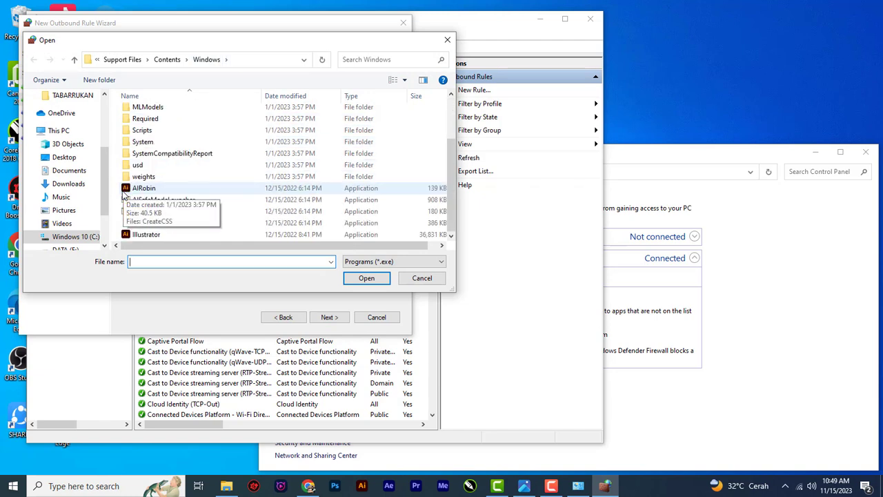
scroll(164, 175, "up", 2)
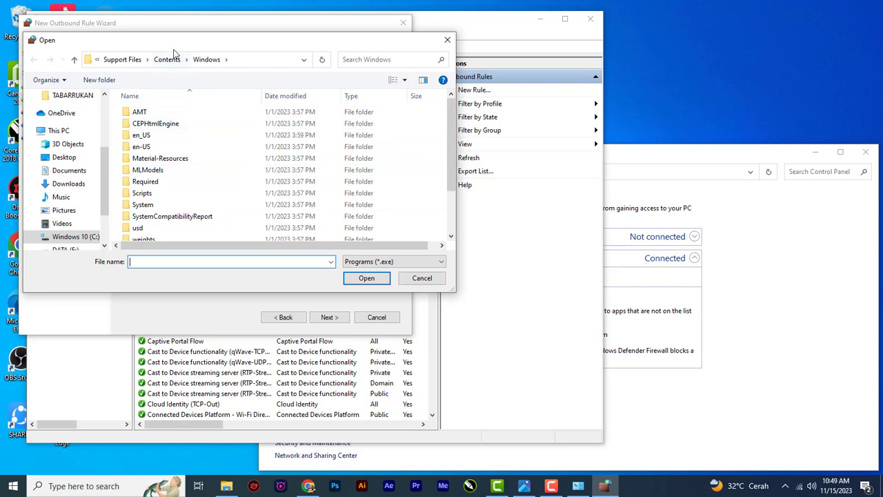
left_click(76, 238)
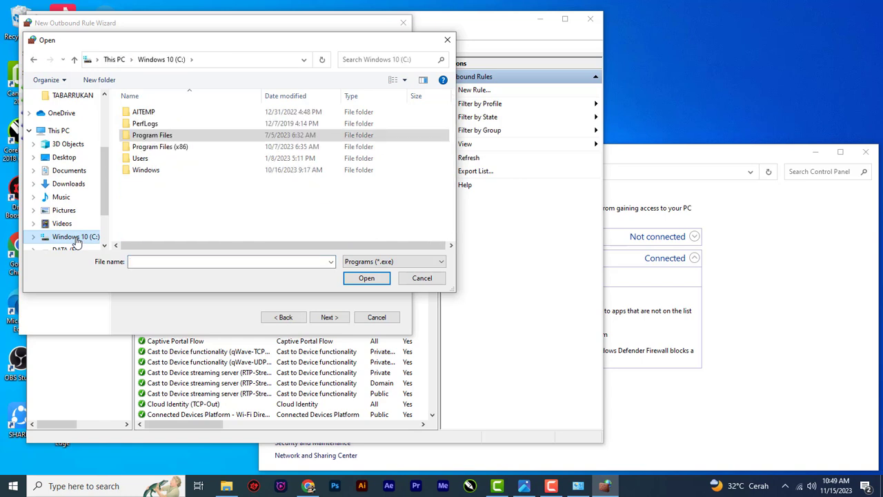
- Select Photoshop.exe in Program Files\Adobe\Adobe Photoshop 2023 as the rule's program
double_click(153, 135)
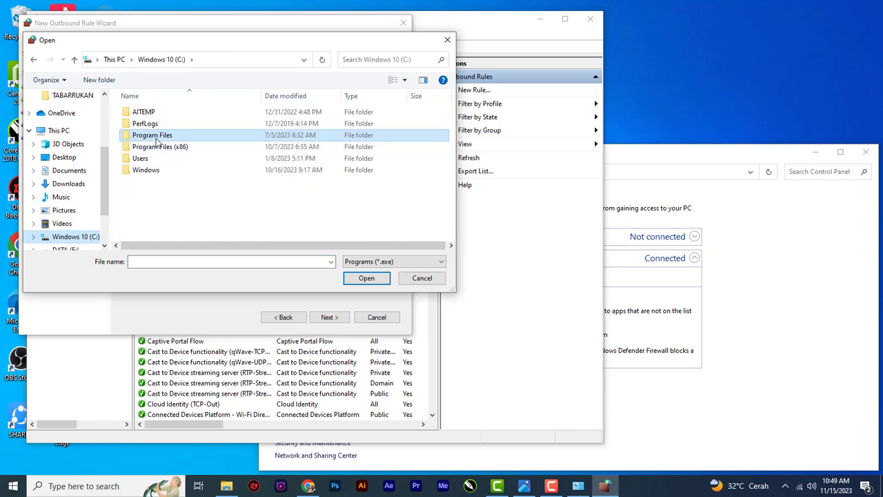
double_click(143, 113)
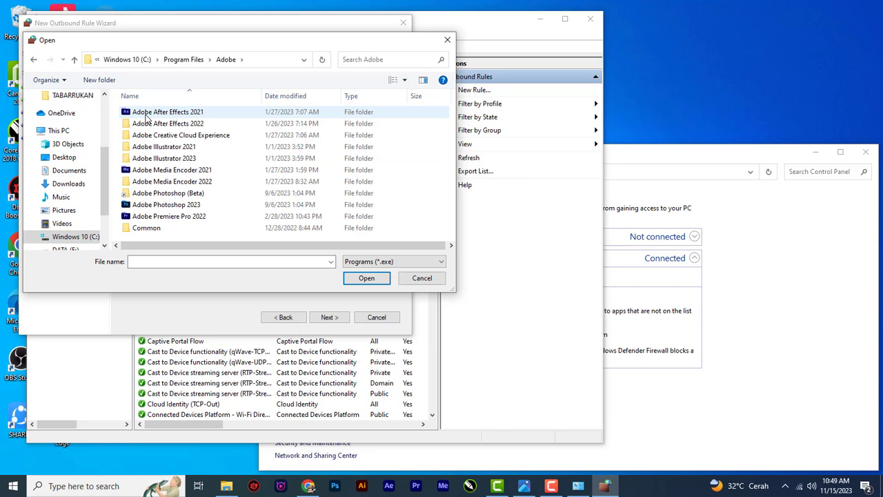
double_click(173, 205)
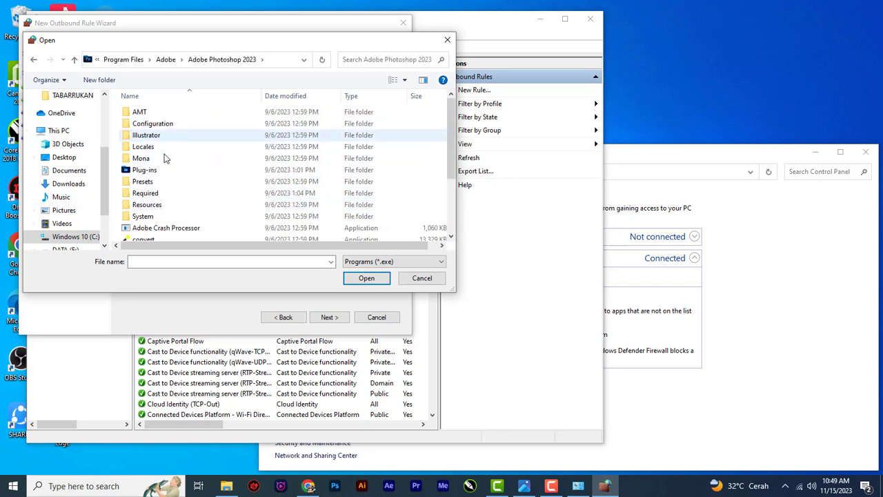
scroll(168, 166, "down", 3)
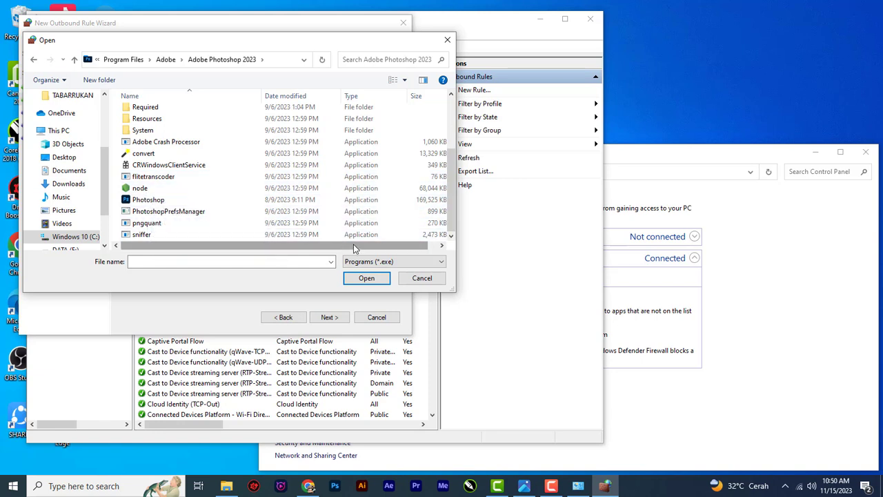
mouse_move(348, 246)
left_mouse_down()
mouse_move(407, 255)
mouse_move(100, 196)
left_mouse_up()
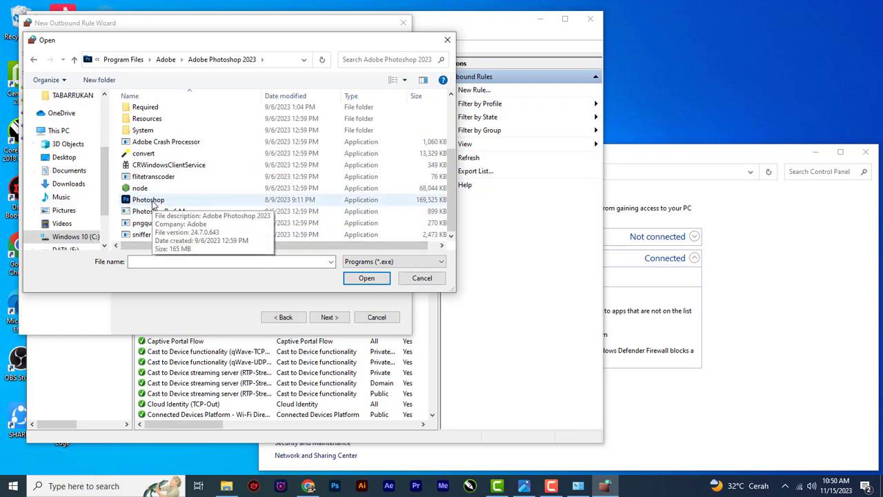
left_click(153, 202)
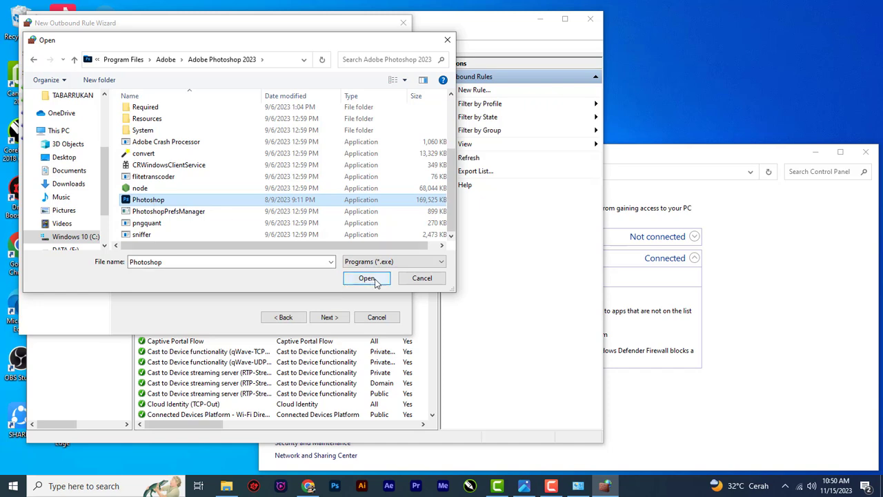
left_click(364, 278)
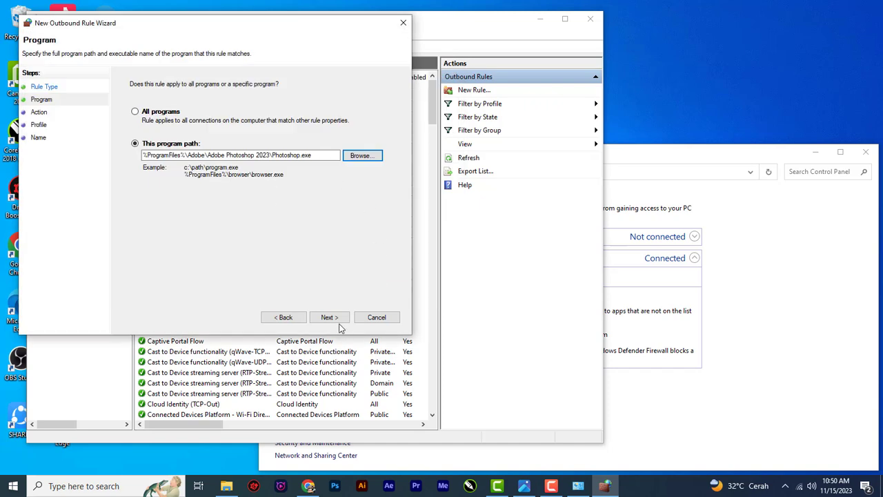
- Block the connection on Domain, Private and Public profiles and name the rule 'blok PS'
left_click(337, 319)
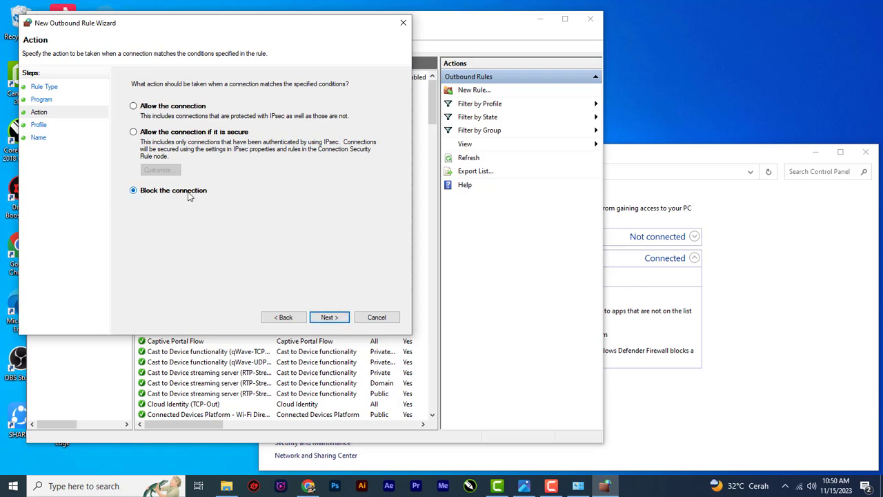
left_click(326, 317)
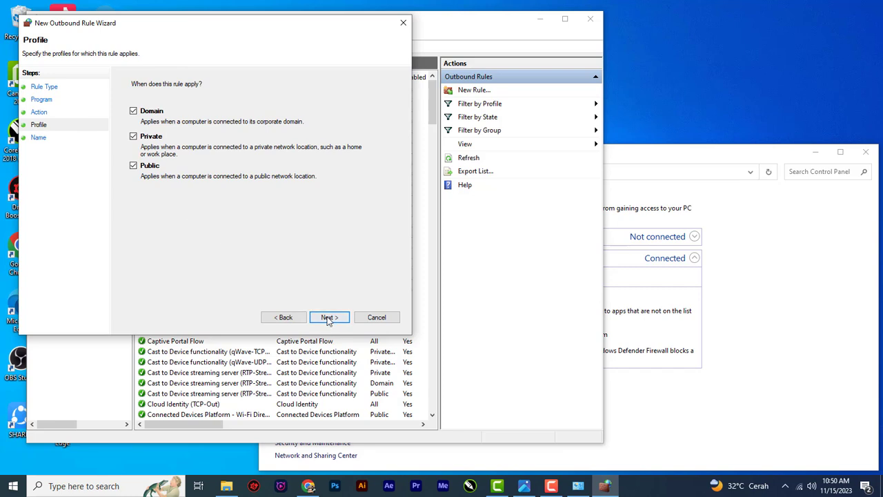
left_click(329, 321)
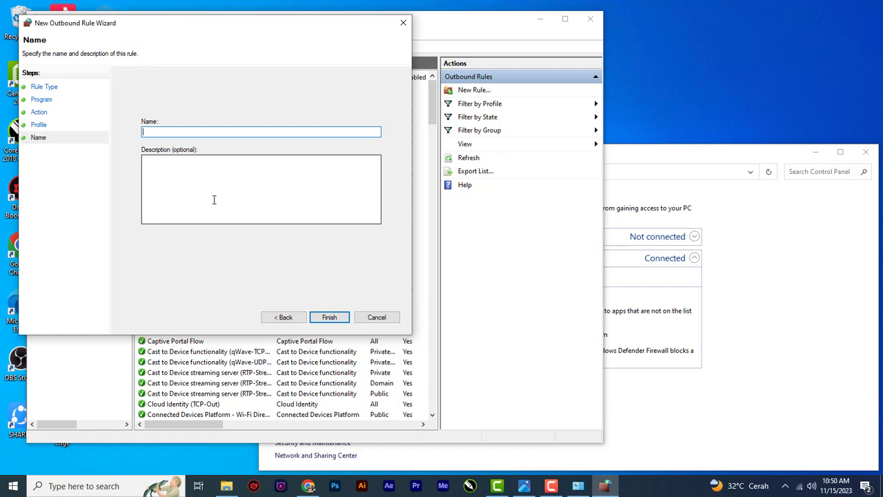
type("blok ")
type("PS")
left_click(337, 317)
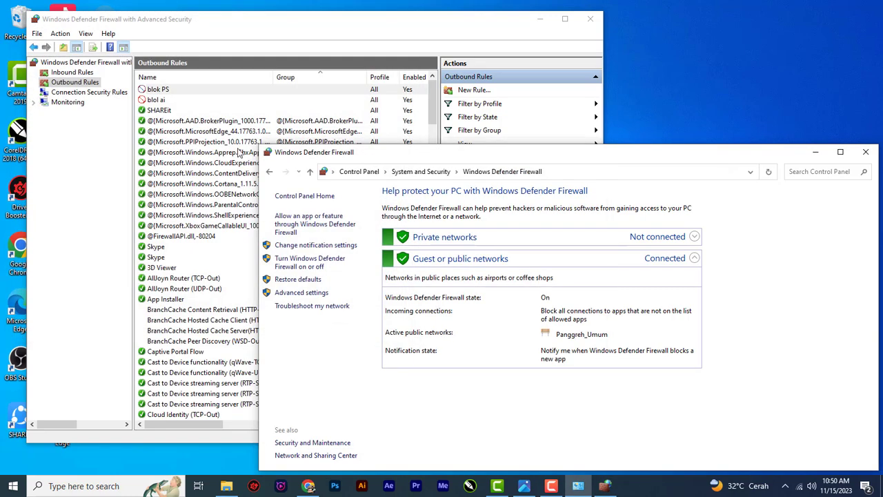
- Minimize the Control Panel and Advanced Security windows, then launch Photoshop from the taskbar
left_click(816, 153)
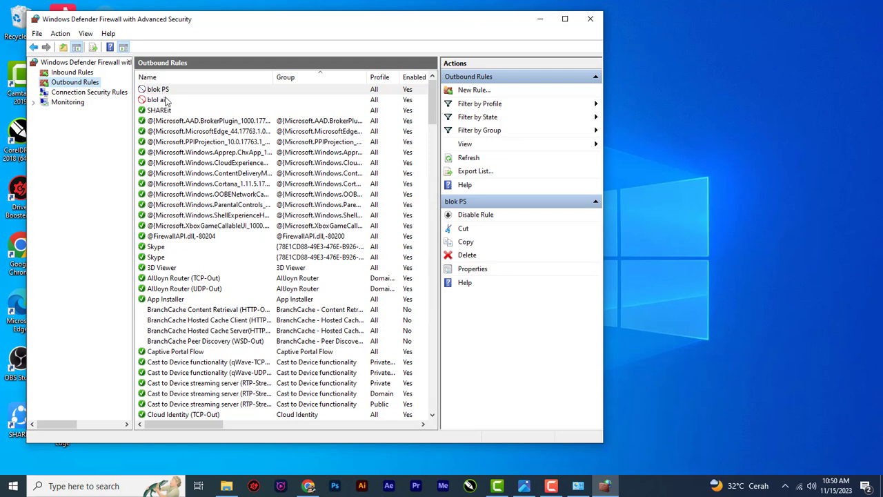
left_click(533, 21)
left_click(336, 486)
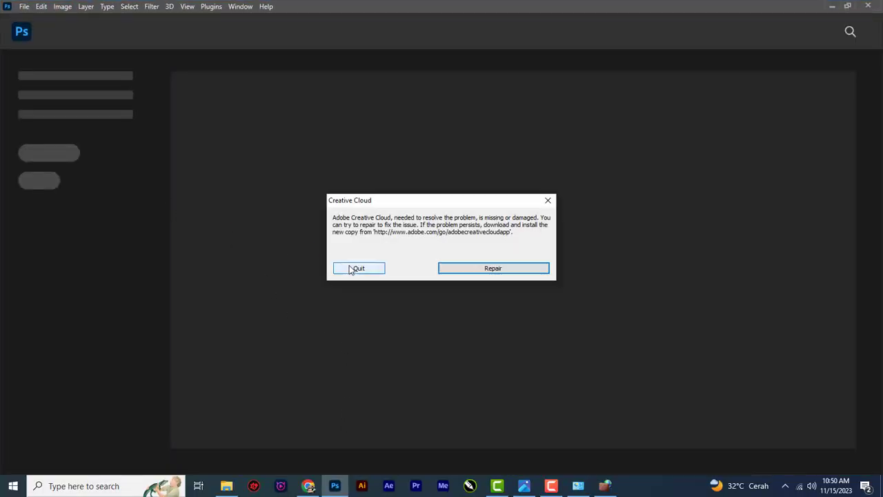
- Dismiss the Creative Cloud error and create a blank A4 document (21 × 29.7 cm, 300 ppi)
left_click(353, 268)
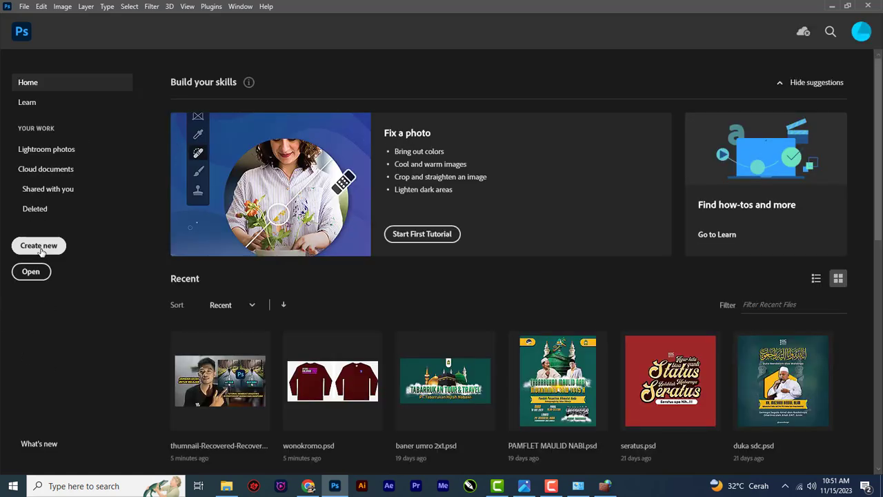
left_click(54, 255)
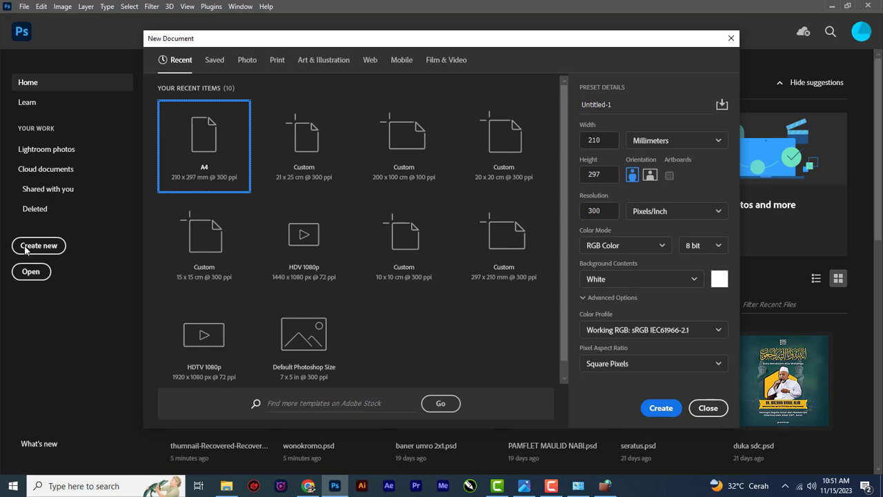
double_click(177, 157)
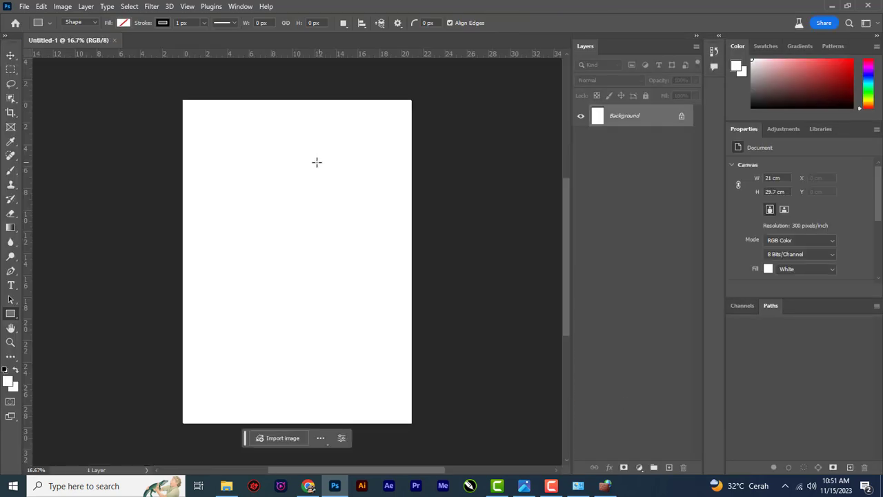
- Draw three overlapping outline rectangles on the page
left_click_drag(182, 191, 286, 292)
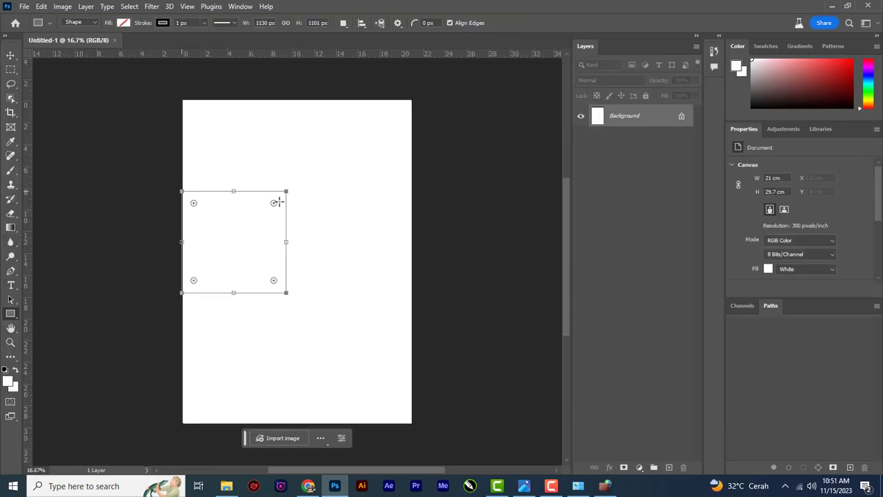
left_click_drag(278, 200, 333, 295)
left_click_drag(261, 149, 313, 216)
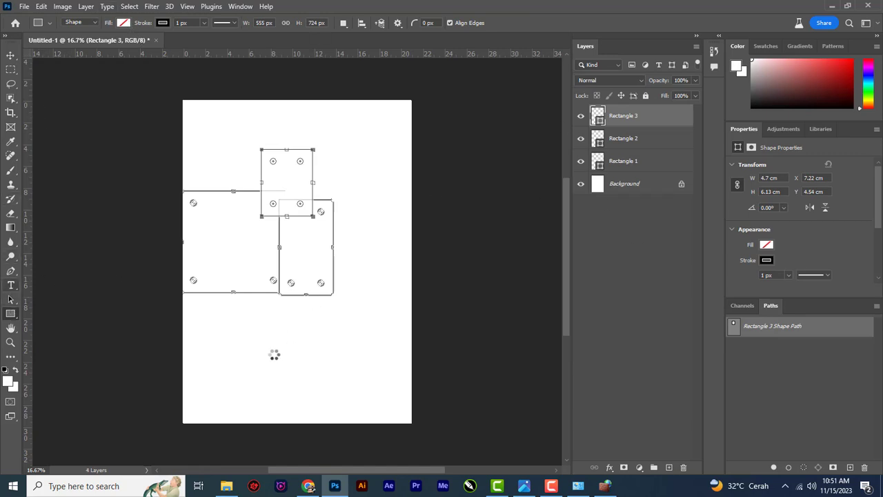
- Add a placeholder text line below the rectangles reading 'Lorem cCCIpsum'
key("t")
left_click(273, 353)
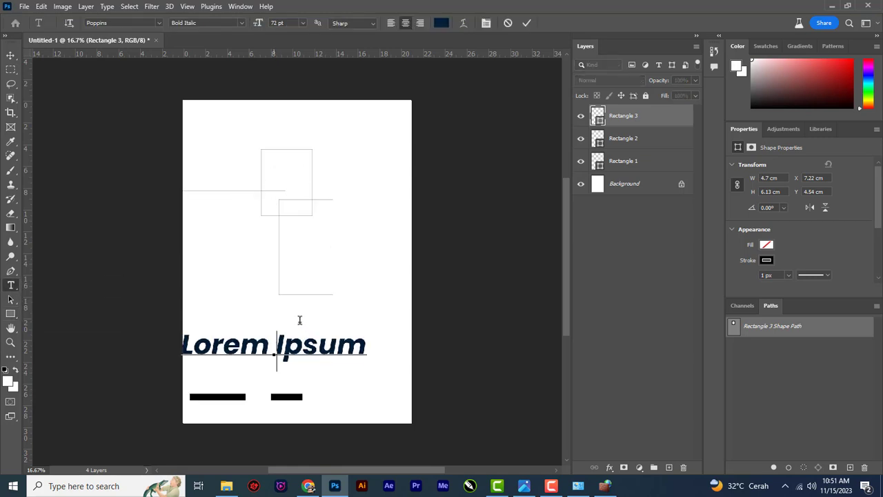
type("cCC")
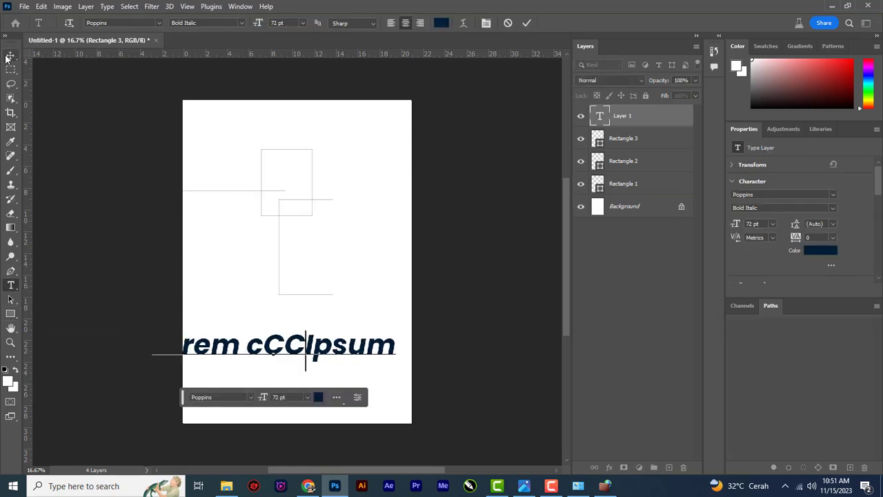
left_click(10, 55)
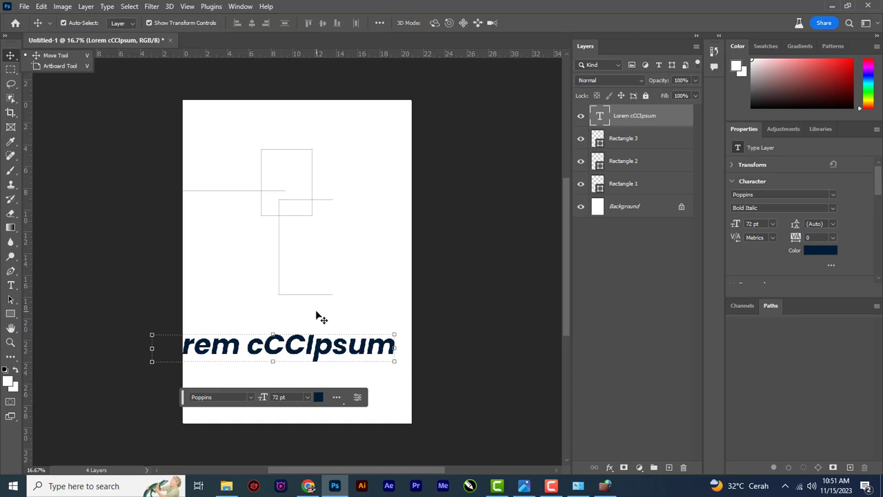